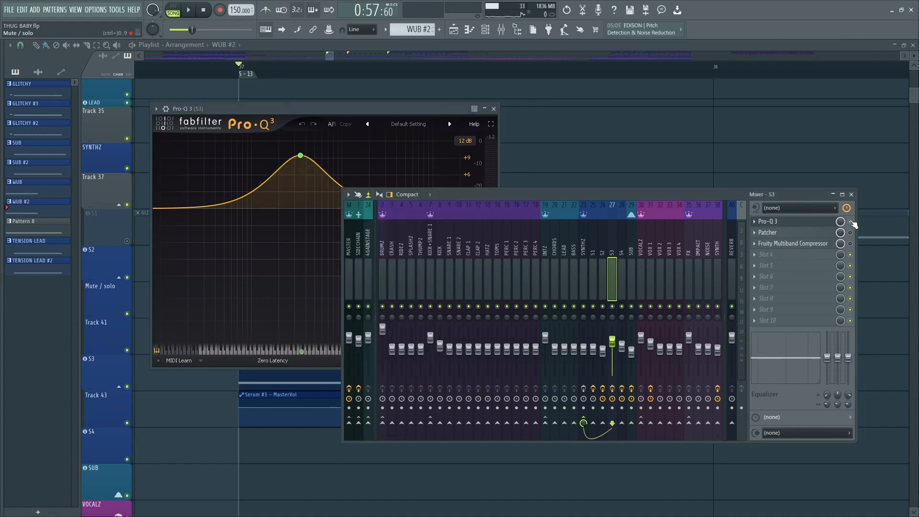
- Play the S3 bass through its EQ and open the Patcher effect on the S3 mixer track
key(space)
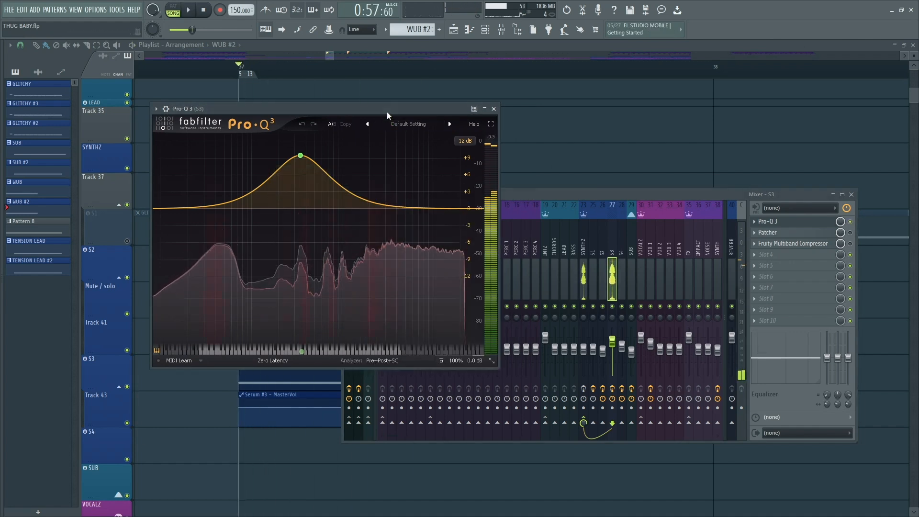
click(775, 232)
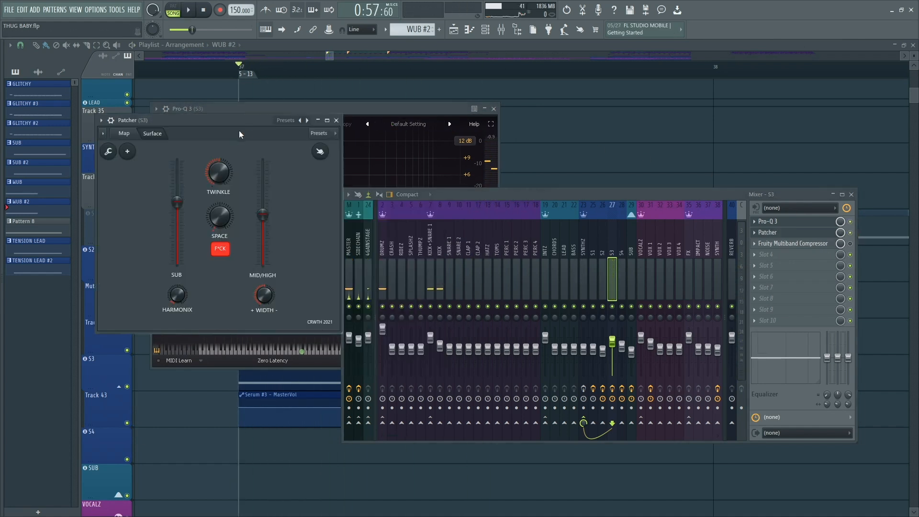
drag(239, 125, 356, 122)
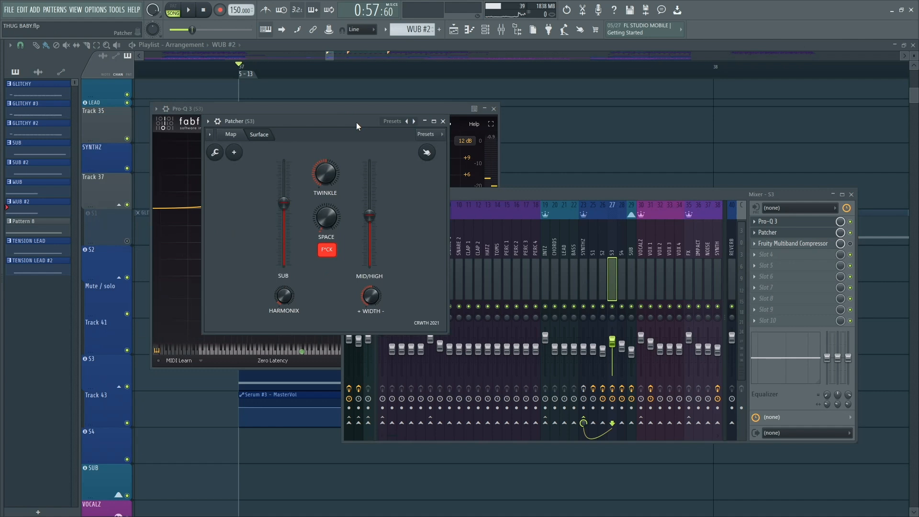
- Enable the Fruity Multiband Compressor on the S3 mixer track and open it
click(850, 244)
click(808, 244)
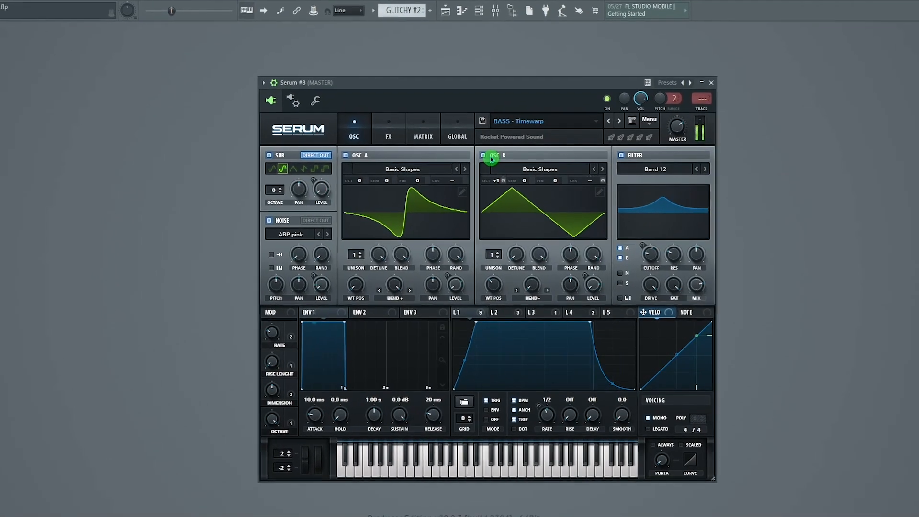
- Reshape the descending stepped curve of LFO 2 in Serum, lowering the middle steps and raising the last one
click(485, 158)
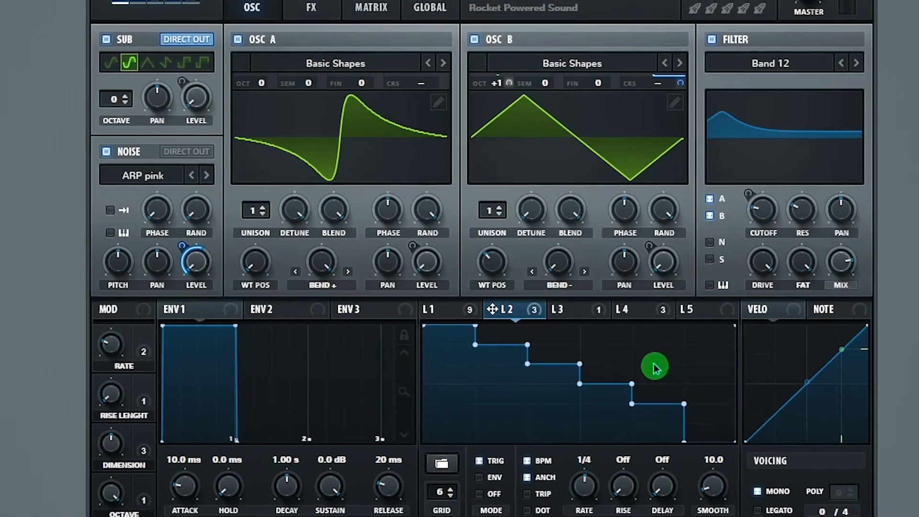
click(650, 410)
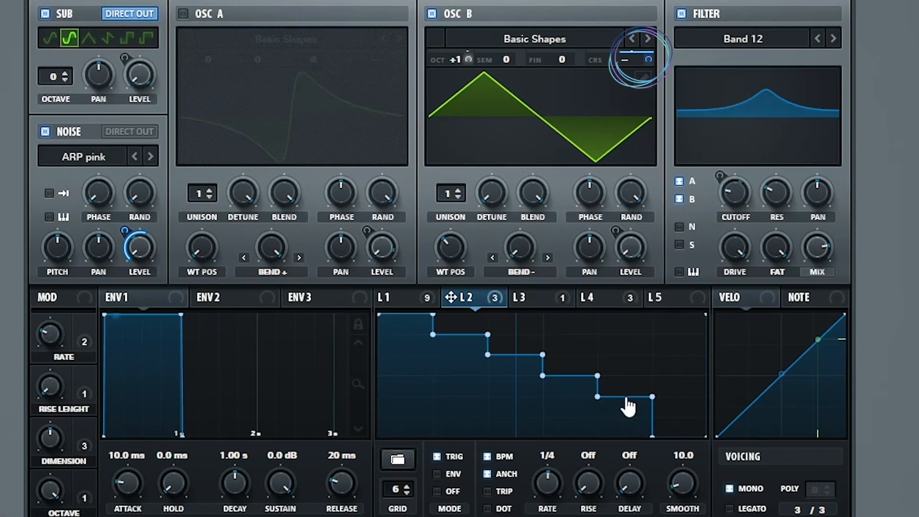
drag(628, 406, 629, 376)
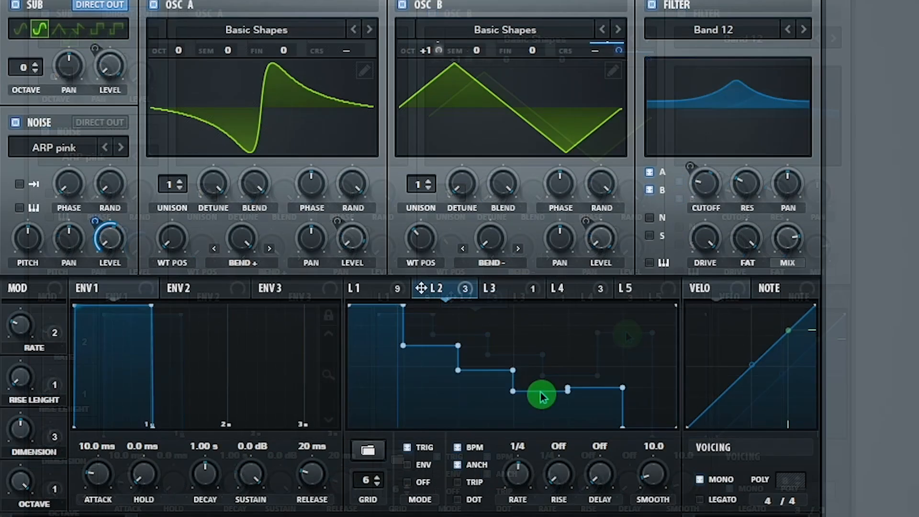
drag(571, 401, 618, 376)
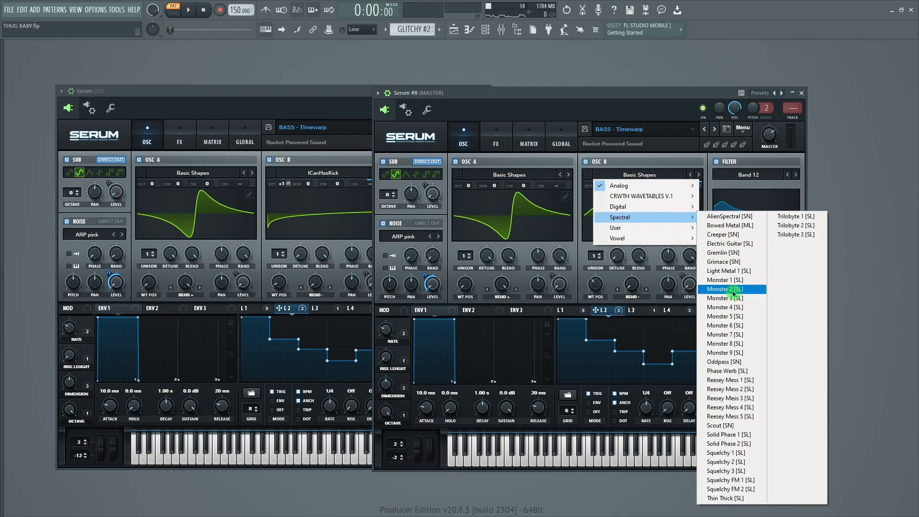
- Set oscillator B to the Digital wavetable ICanHasKick and adjust its wavetable position during playback
mouse_move(670, 207)
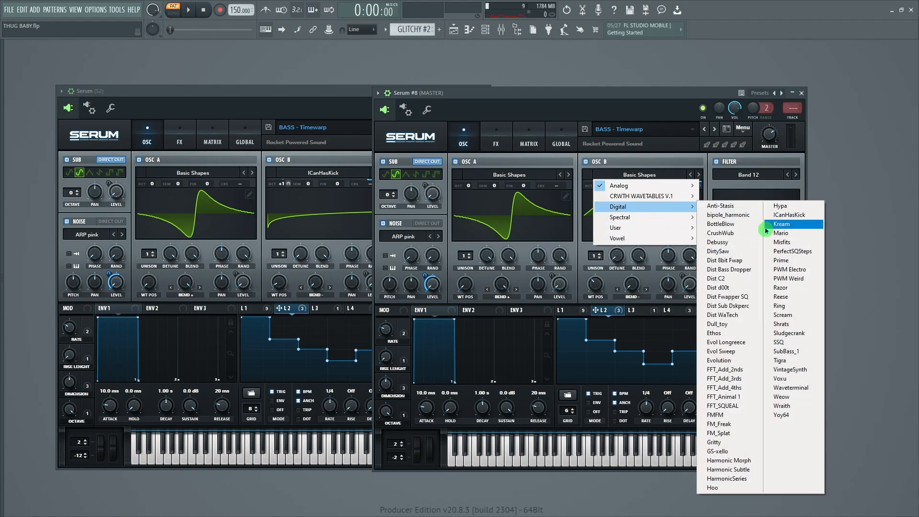
click(766, 230)
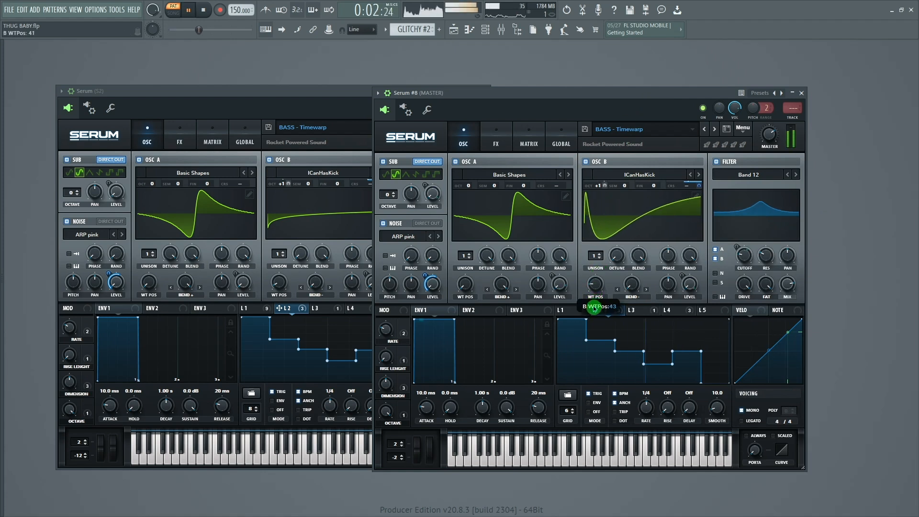
drag(593, 309, 592, 320)
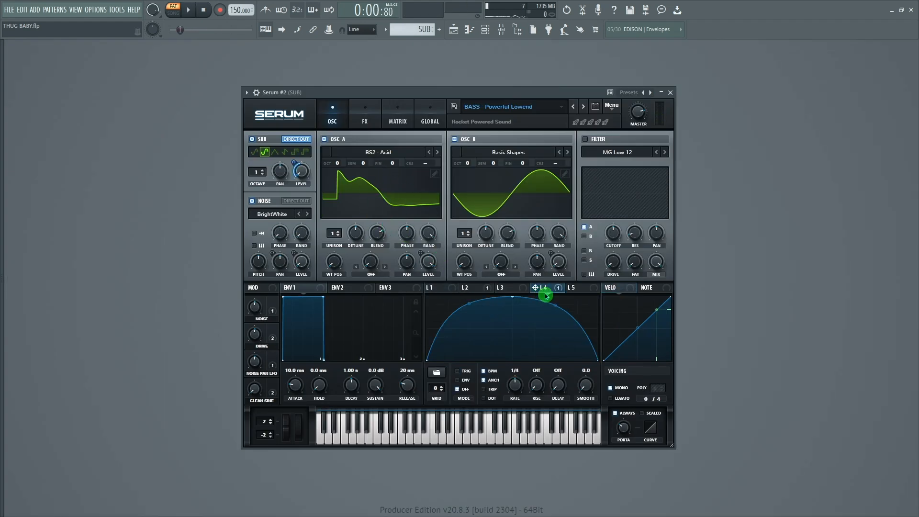
- Adjust the modulation assigned to the sub oscillator's level in the Powerful Lowend patch of the SUB bass
right_click(295, 163)
click(331, 201)
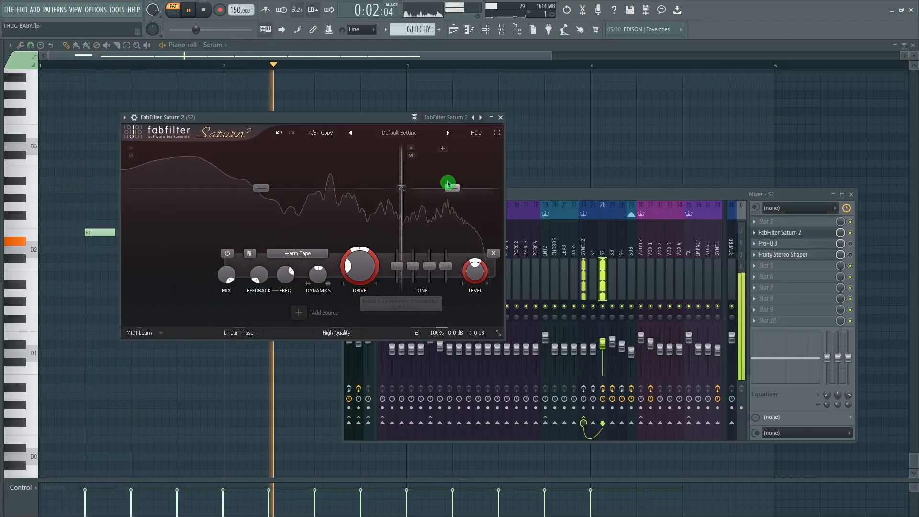
- Adjust the high band in FabFilter Saturn 2 and shift the low-cut node in Pro-Q 3 on the S2 track
drag(448, 182, 457, 183)
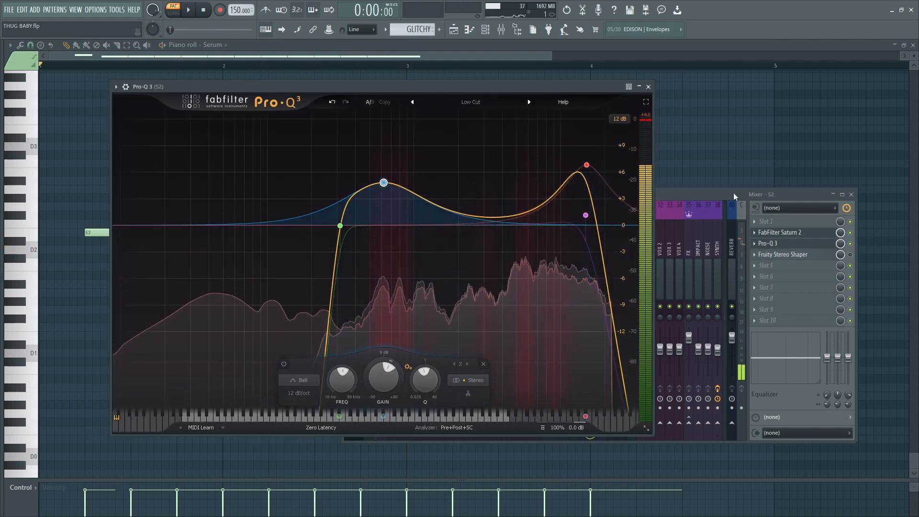
drag(340, 225, 352, 240)
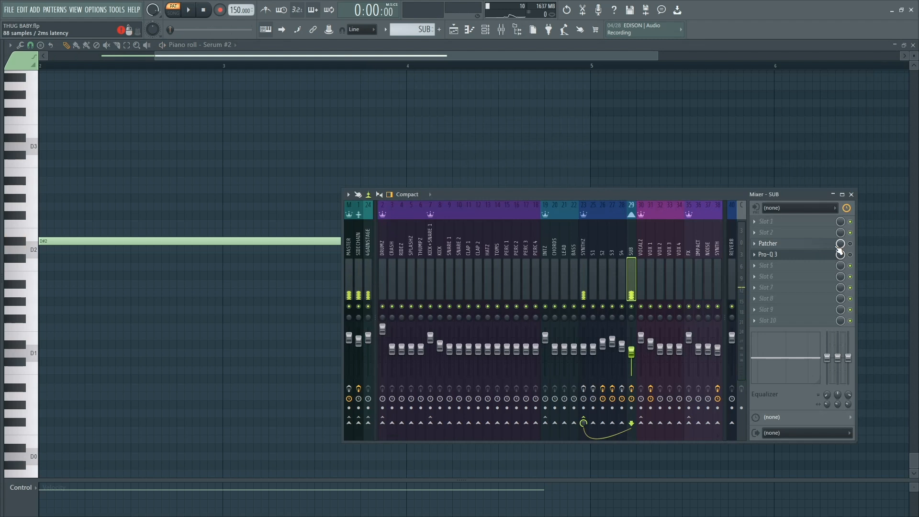
- Open and enable the Patcher effect on the SUB mixer track and play the sub bass through it
click(838, 247)
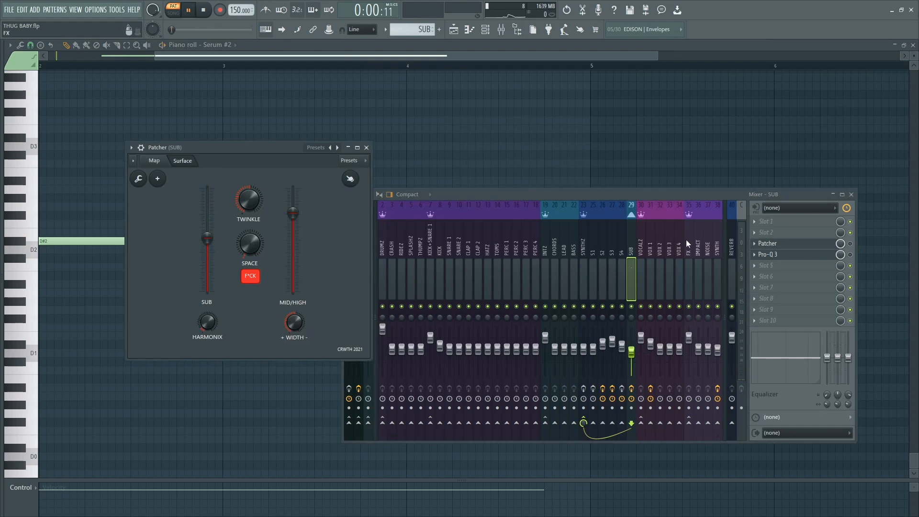
click(850, 243)
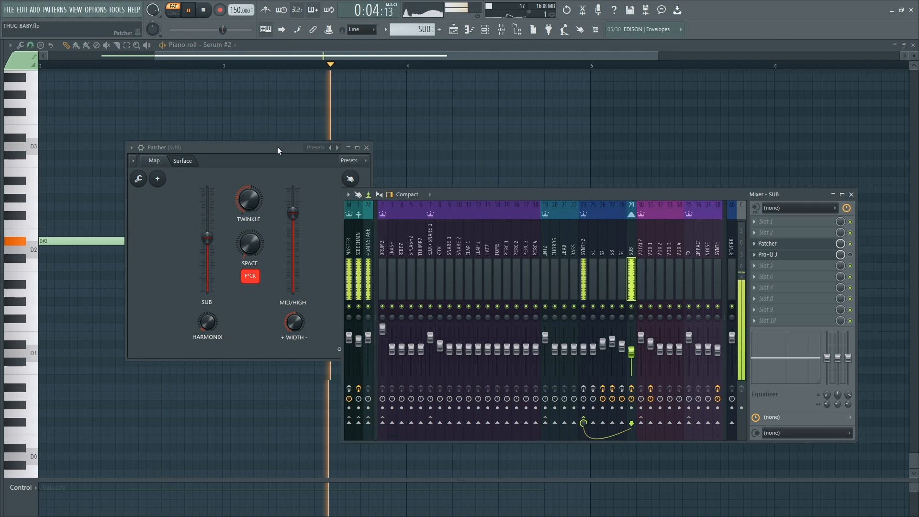
drag(277, 146, 416, 112)
key(space)
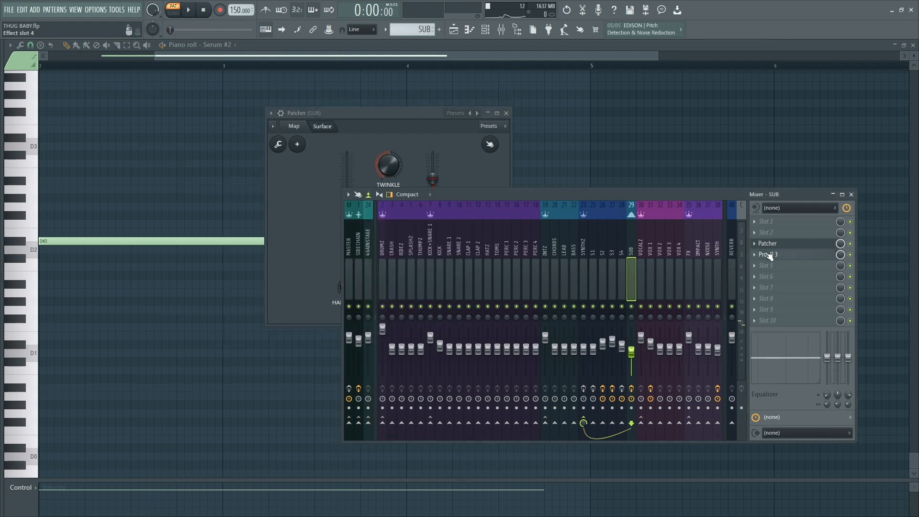
- Open Pro-Q 3 on the SUB track and compare the sound with the 622.25 Hz boost bypassed and re-enabled
click(768, 255)
drag(519, 179, 344, 97)
key(space)
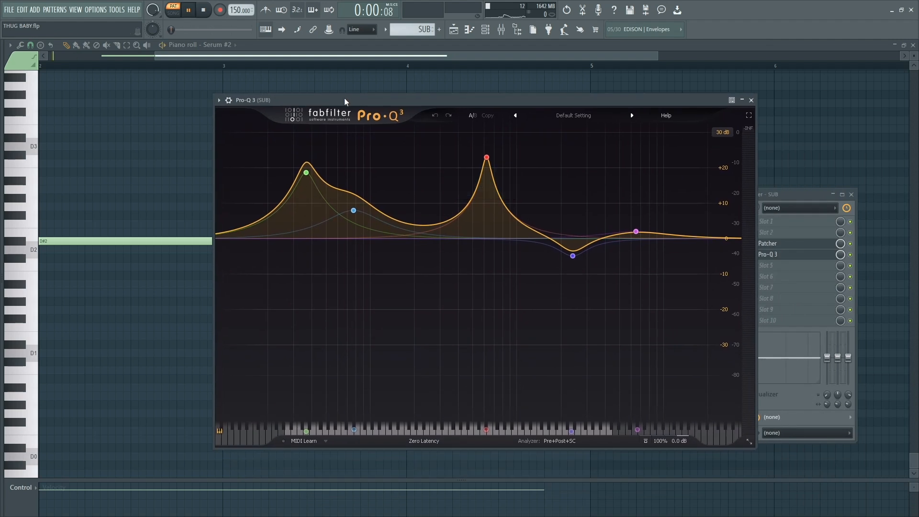
click(488, 159)
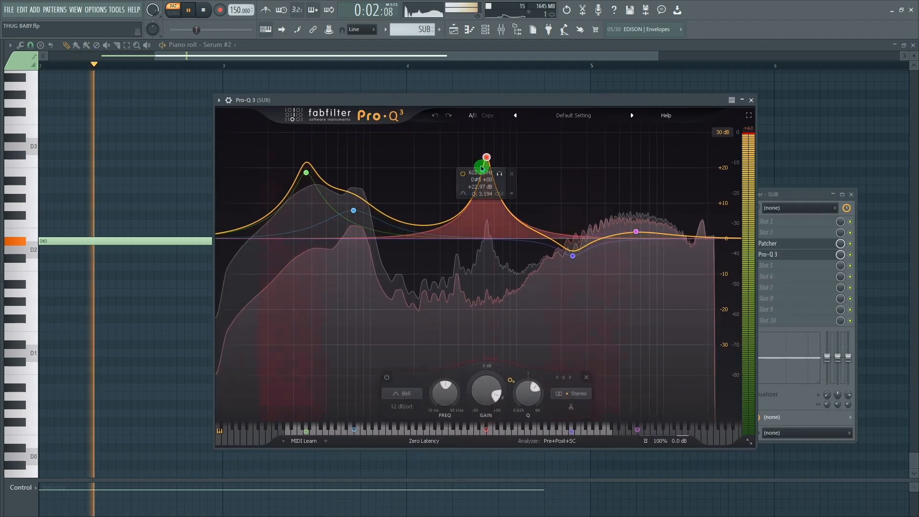
click(463, 176)
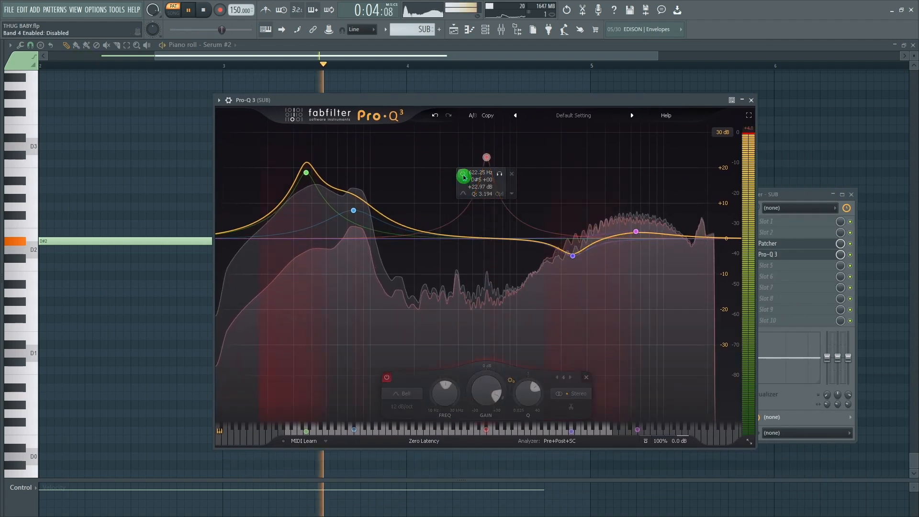
click(463, 176)
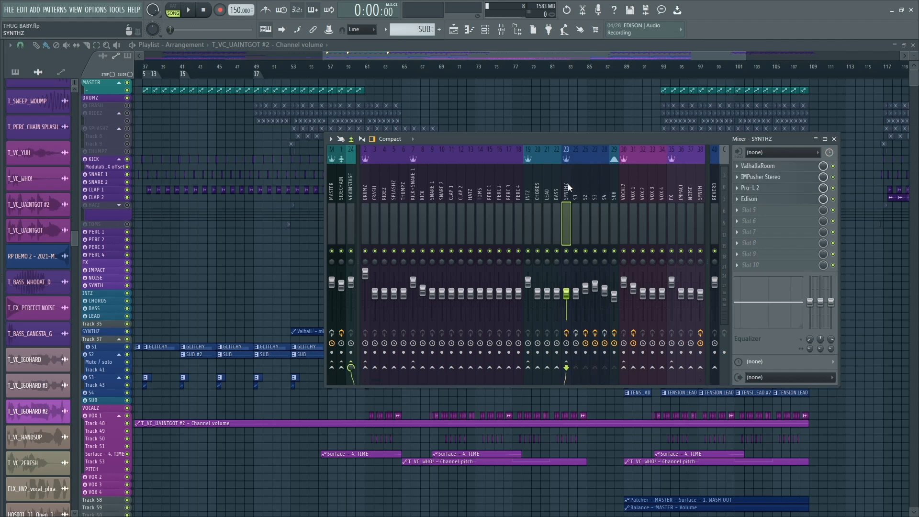
- Open the ValhallaRoom reverb on the SYNTHZ bus to examine its settings
click(799, 168)
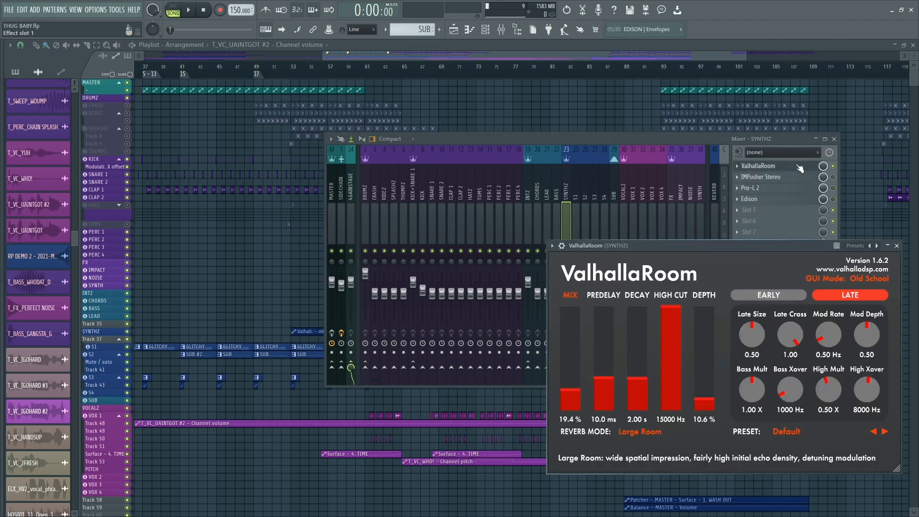
click(800, 167)
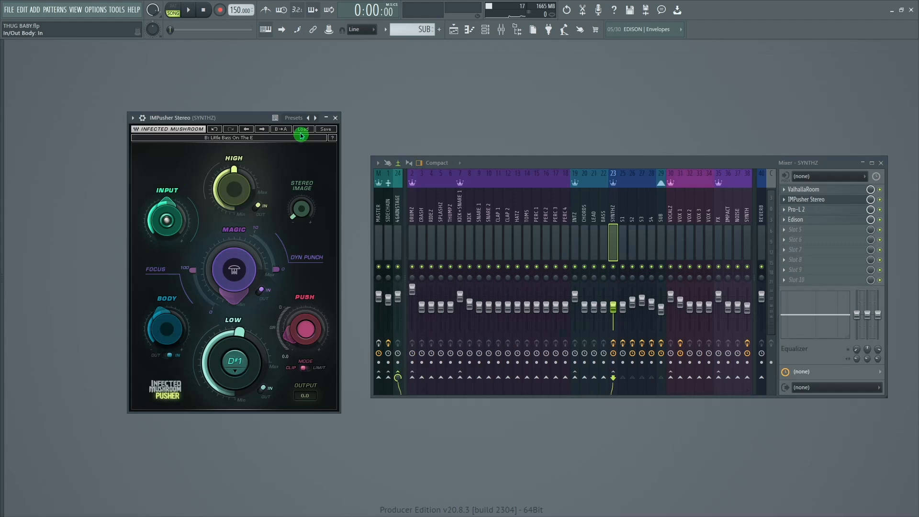
- Load the Little Bass On The E preset in Infected Mushroom Pusher and set the Low frequency to D#1 - 39Hz
click(301, 130)
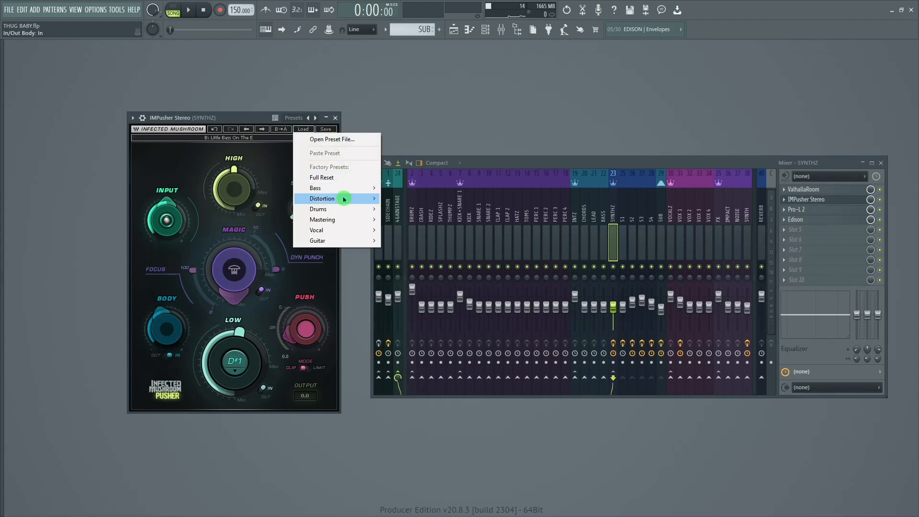
click(415, 220)
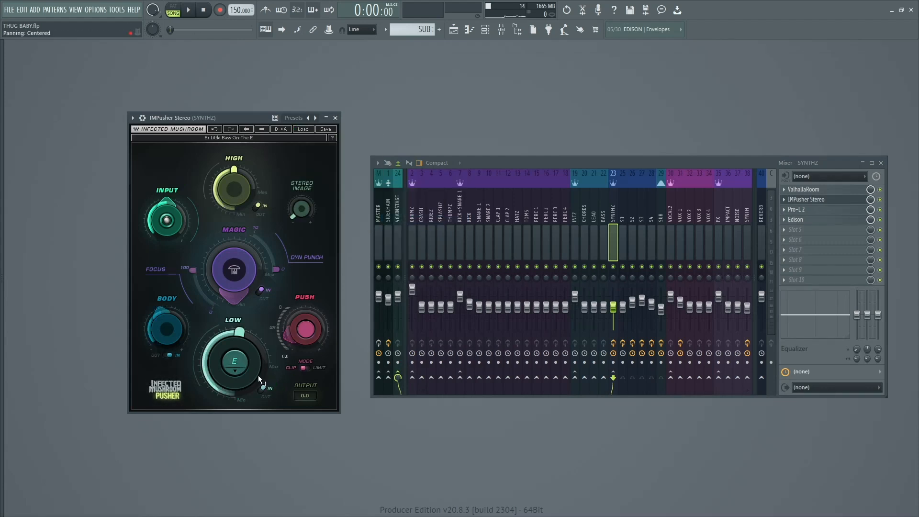
click(237, 378)
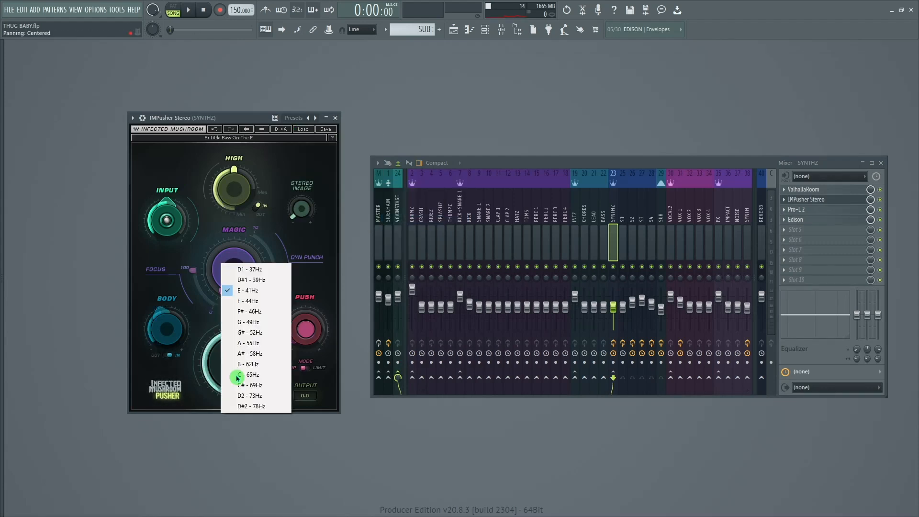
click(262, 283)
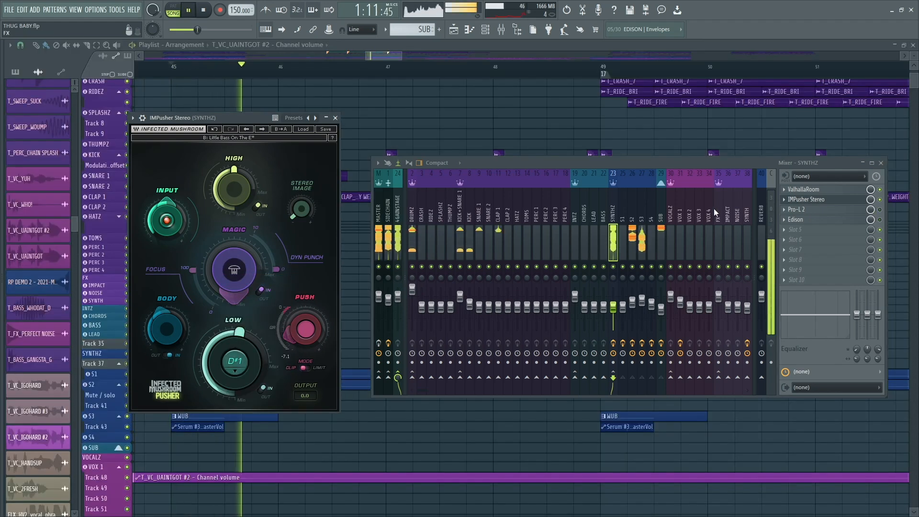
- Open the Pro-L 2 limiter on the SYNTHZ bus beside Pusher, enable it and play the section
click(846, 210)
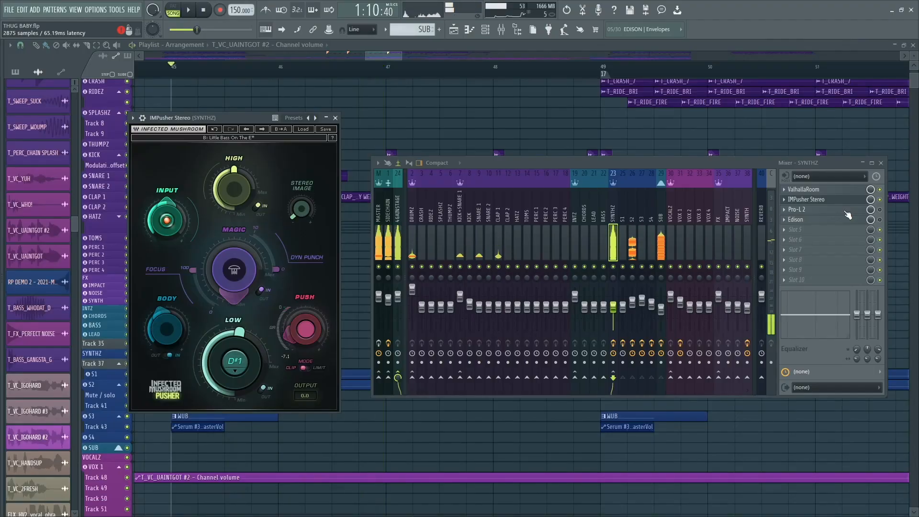
click(846, 211)
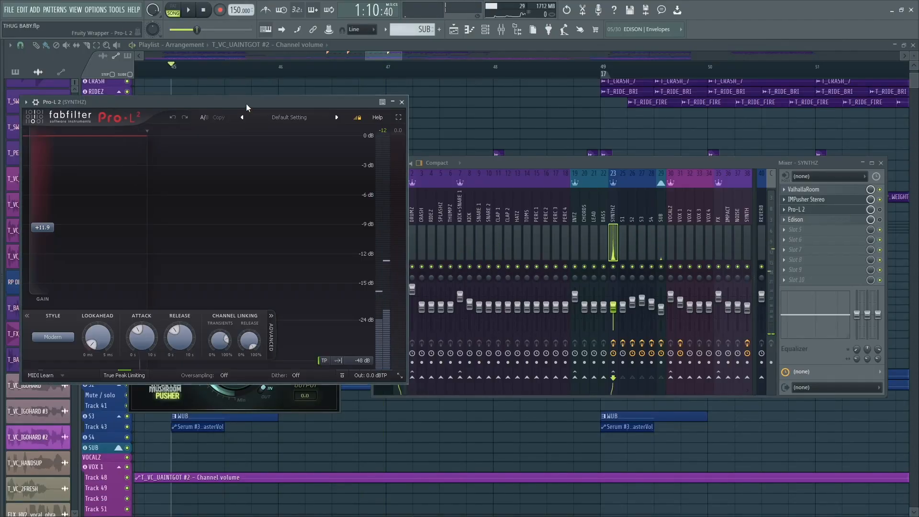
drag(246, 104, 585, 135)
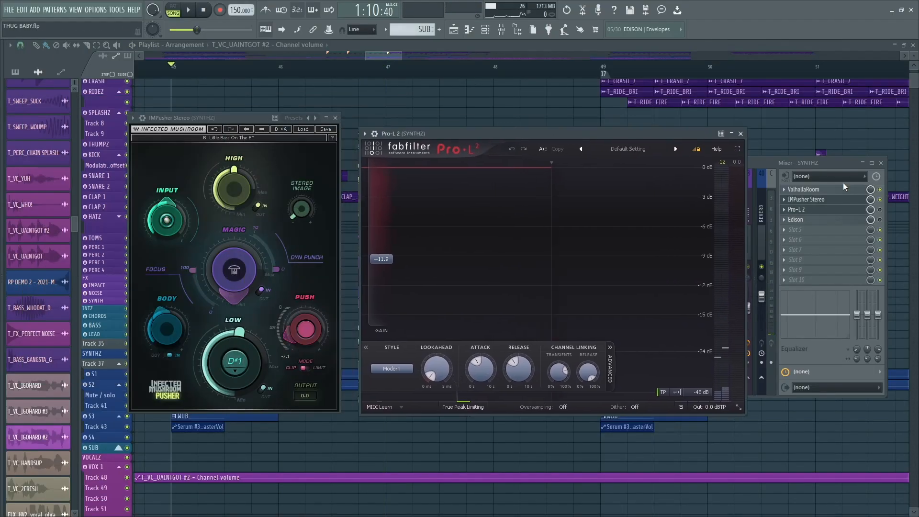
click(880, 219)
key(space)
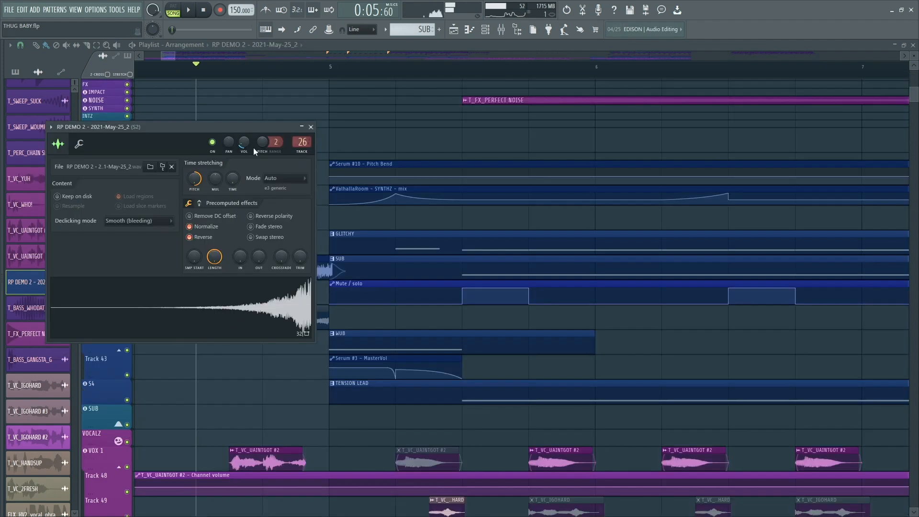
- Close the settings of the reversed RP DEMO 2 sample and play the arrangement leading into bar 5
right_click(272, 96)
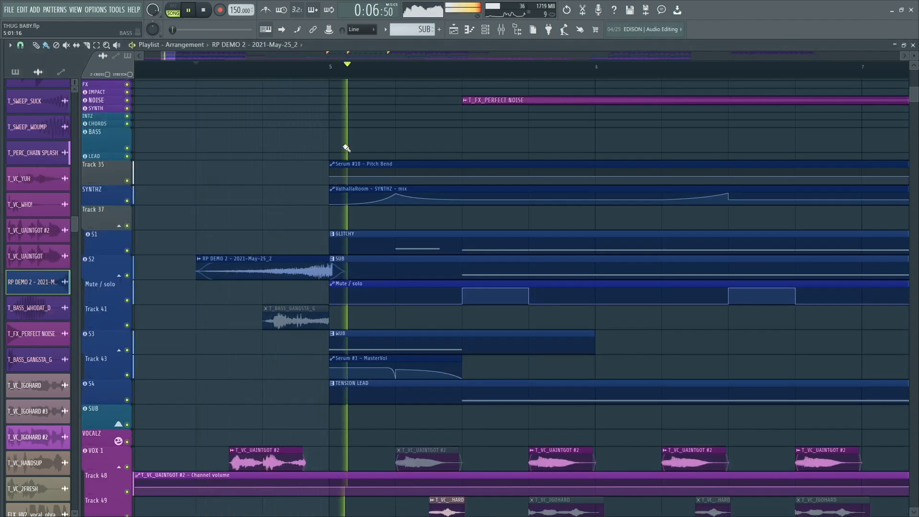